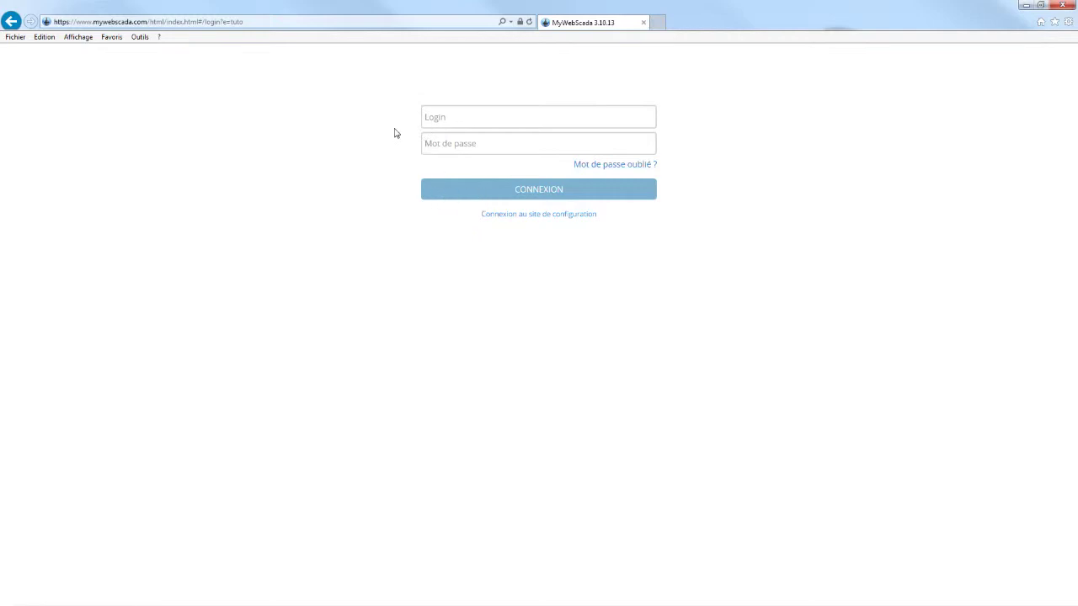
Log in to the configuration site with the account e-mail and password.
left_click(538, 218)
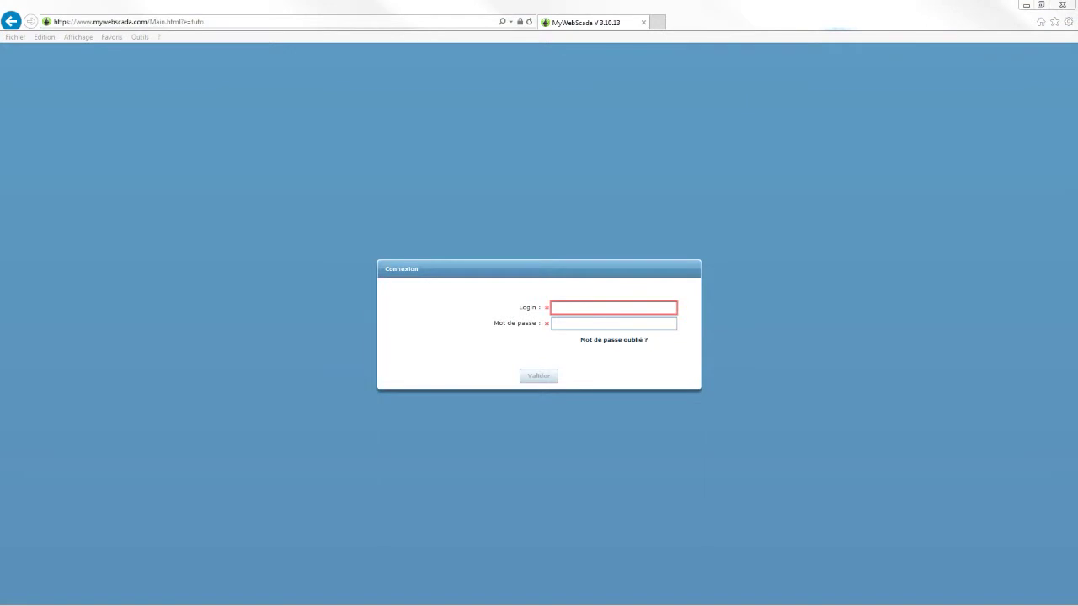
left_click(577, 304)
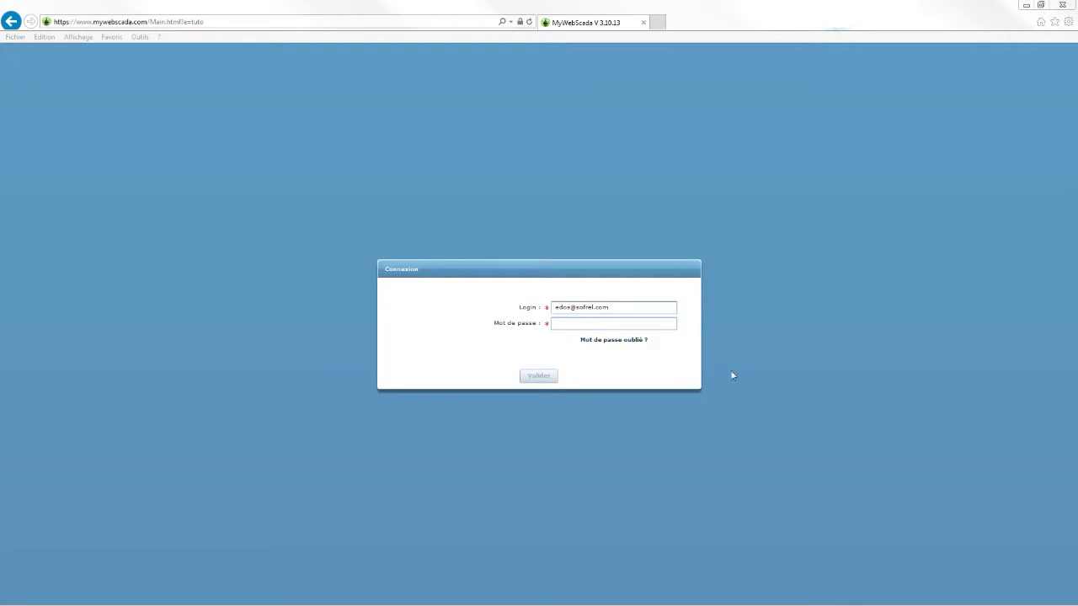
left_click(582, 324)
type("********")
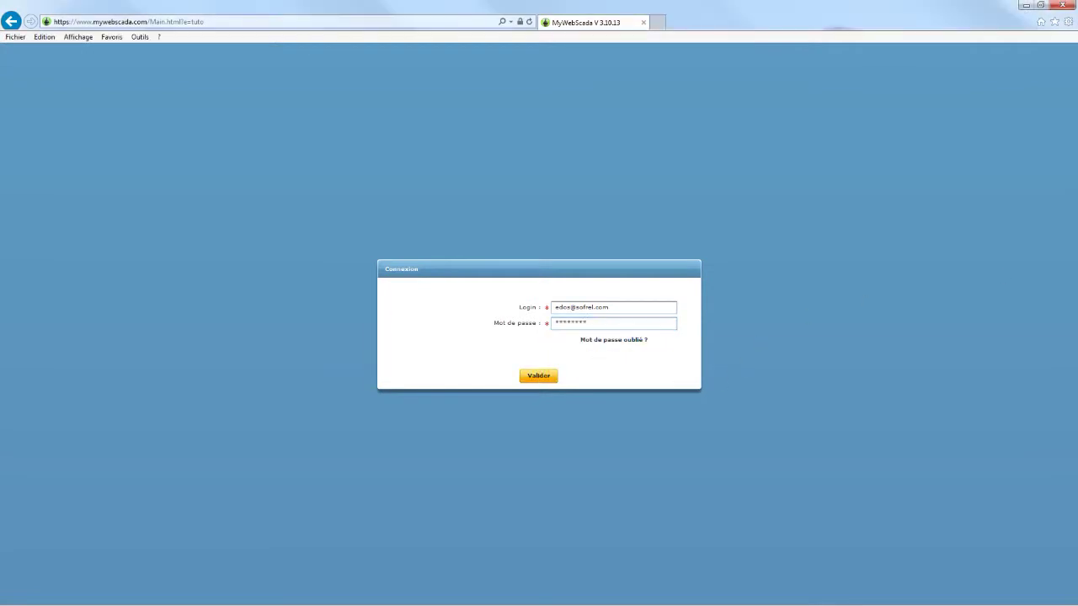
left_click(538, 376)
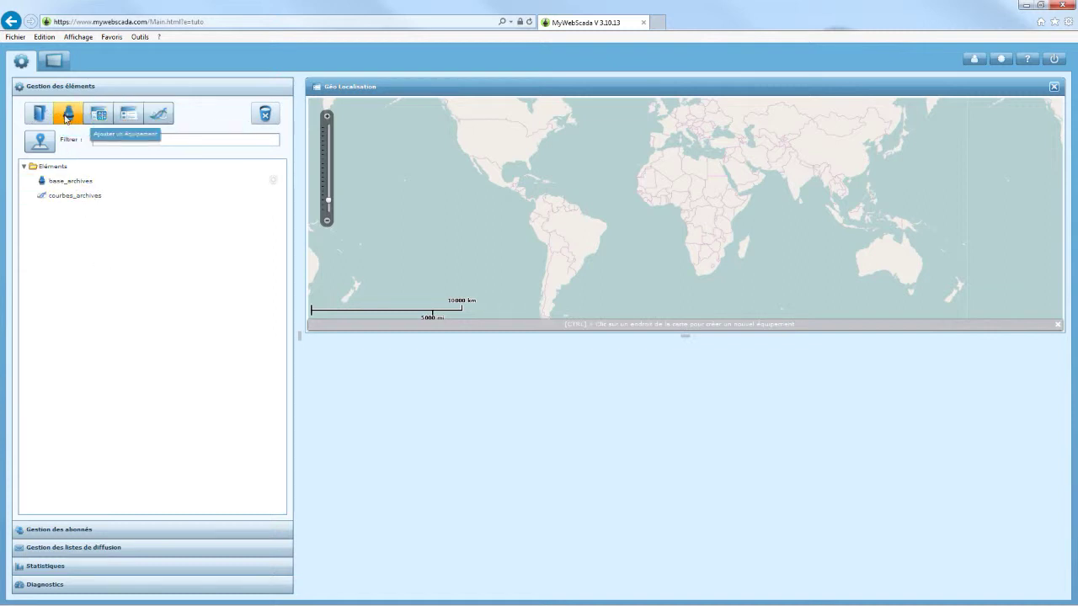
left_click(68, 114)
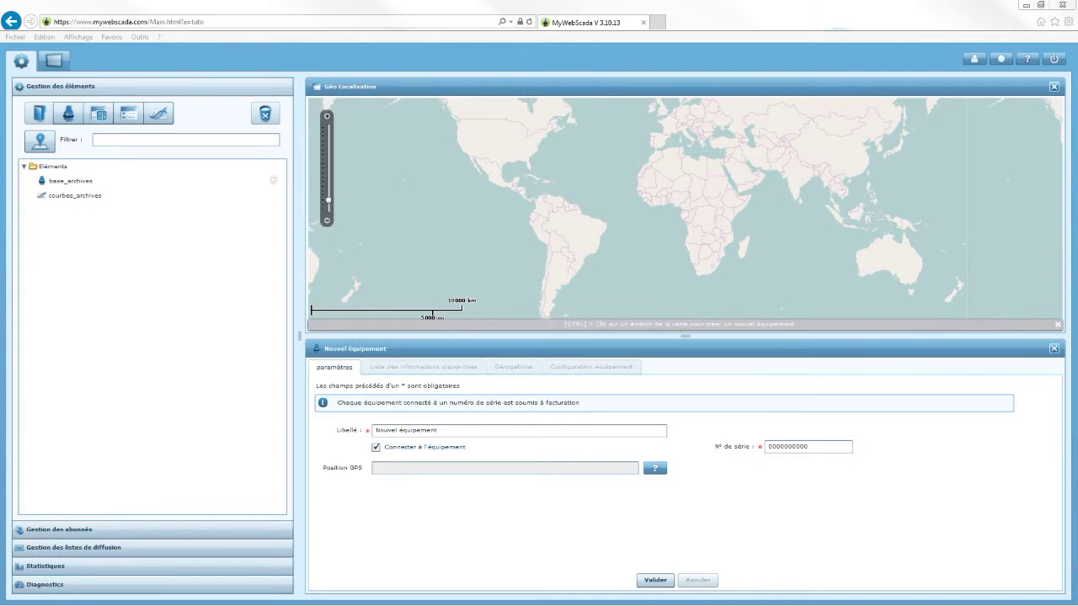
double_click(814, 446)
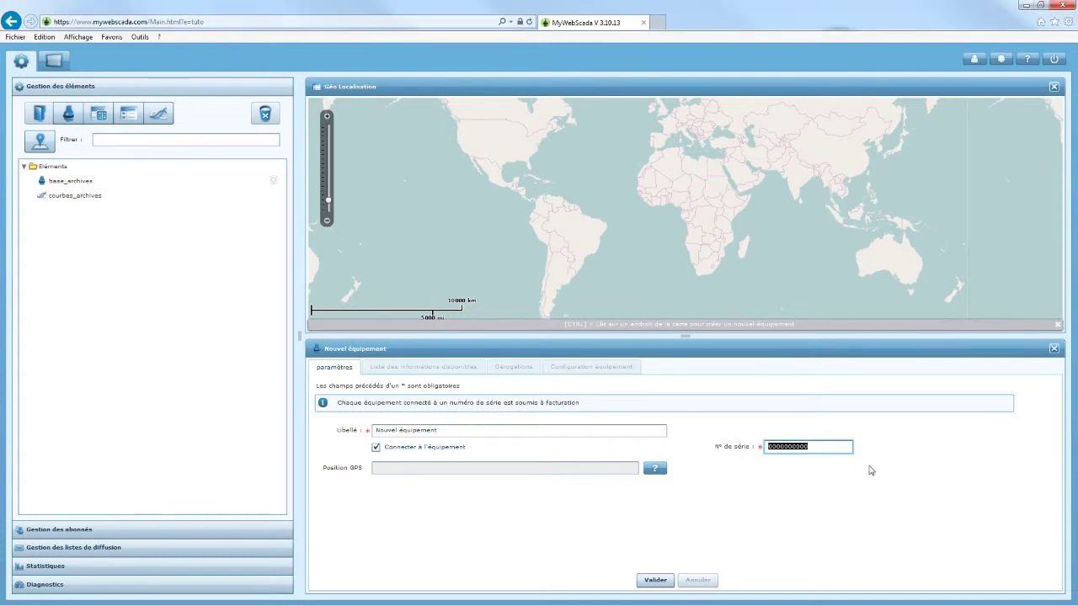
key("ctrl+v")
left_click(655, 580)
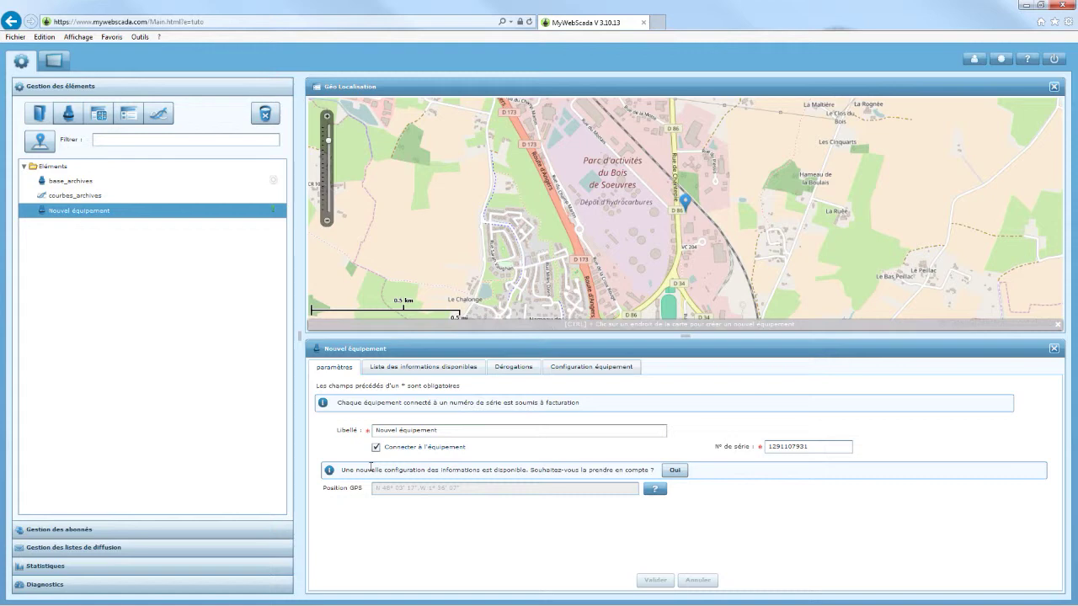
left_click(676, 471)
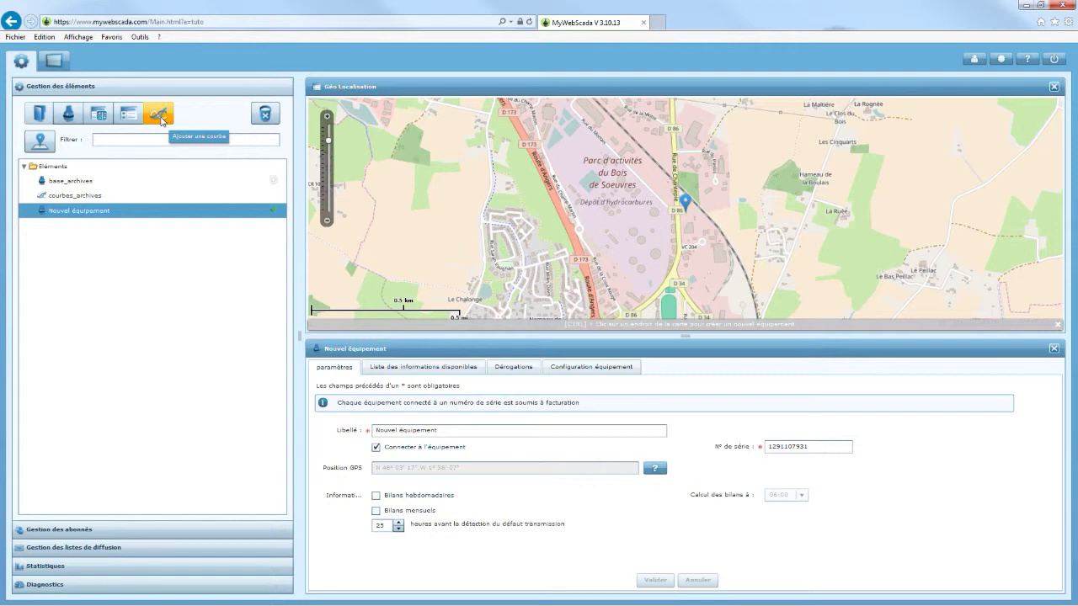
Add 'Nouvelle courbe' with the equipment's AI 1 in its display list, and save it.
left_click(160, 117)
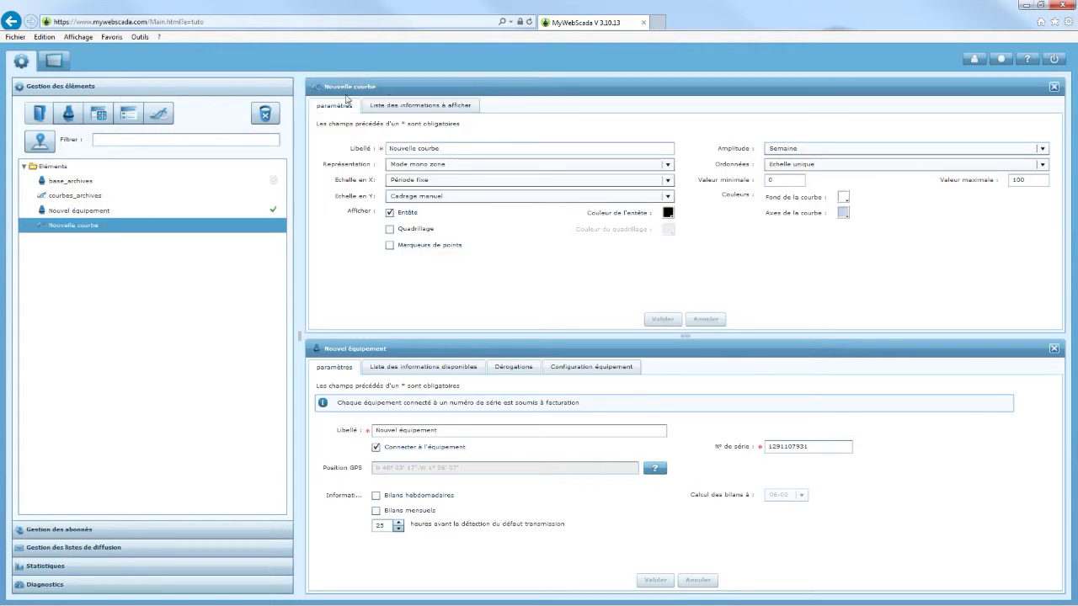
left_click(420, 105)
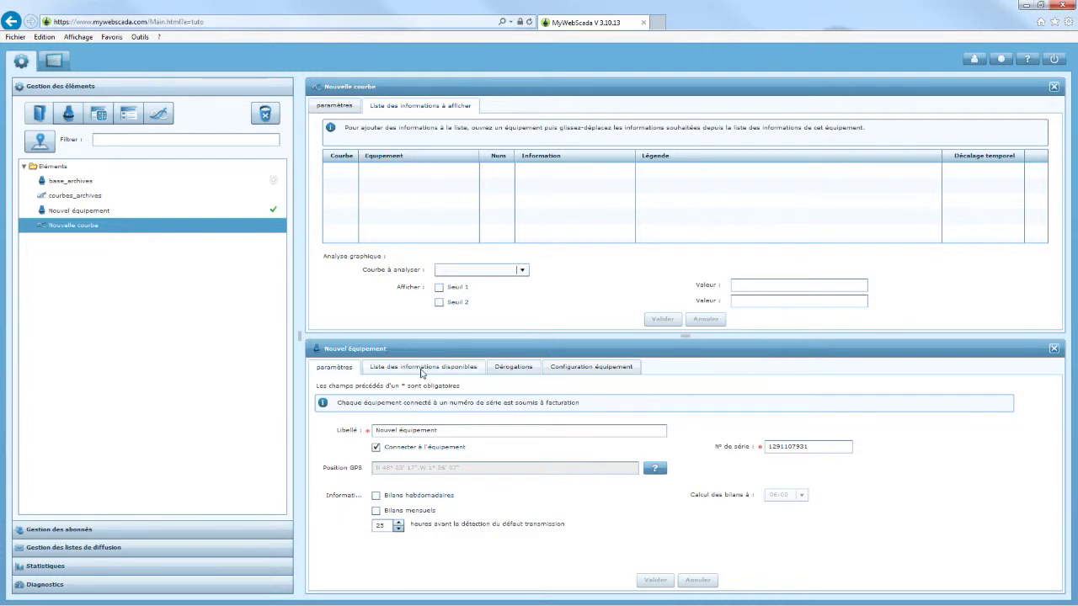
left_click(425, 373)
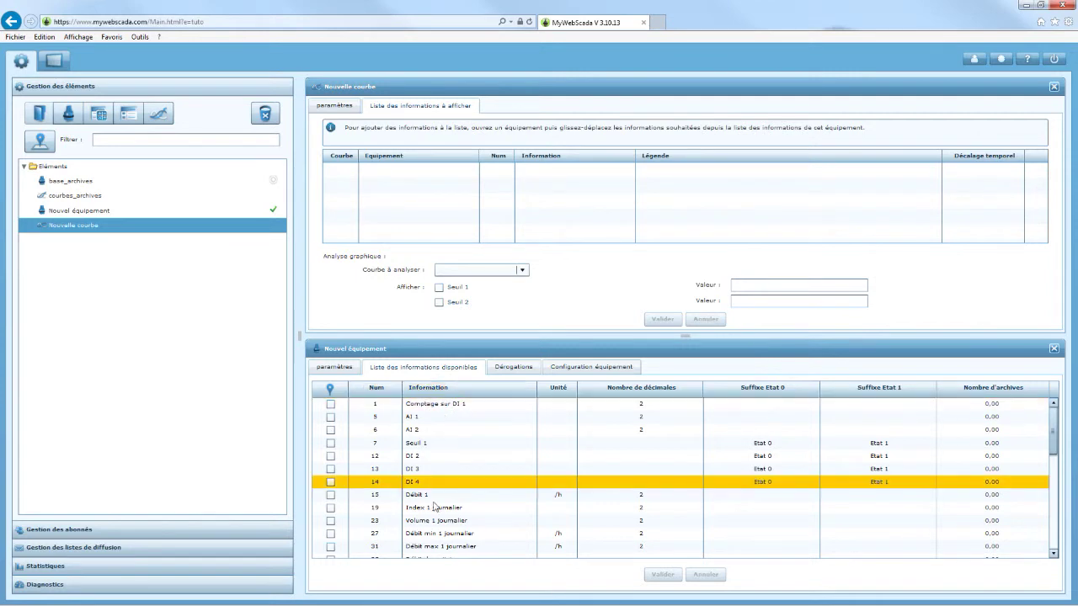
left_click_drag(416, 421, 412, 189)
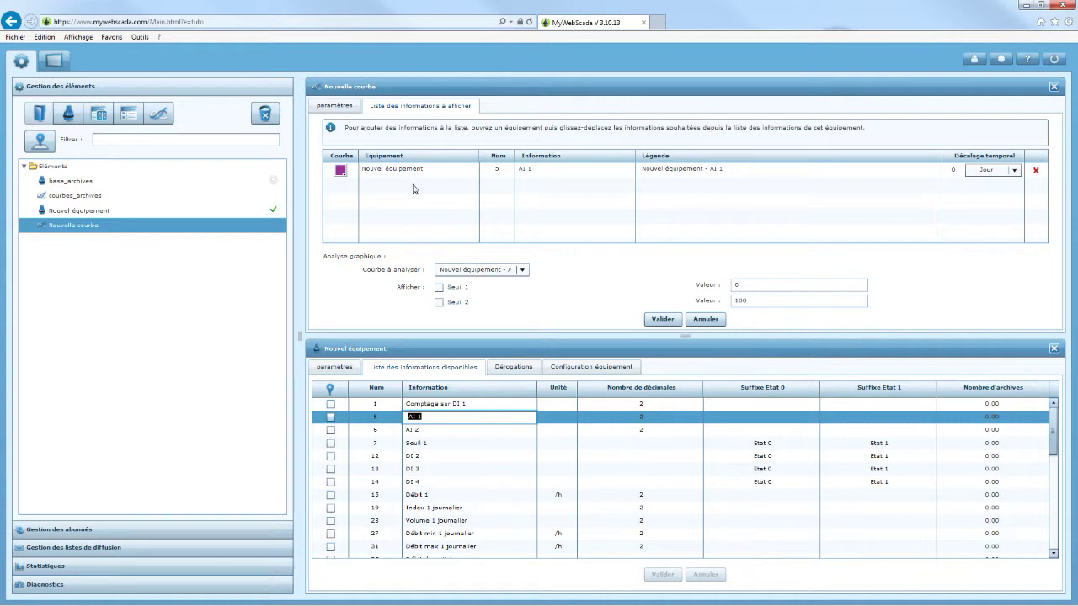
left_click(663, 324)
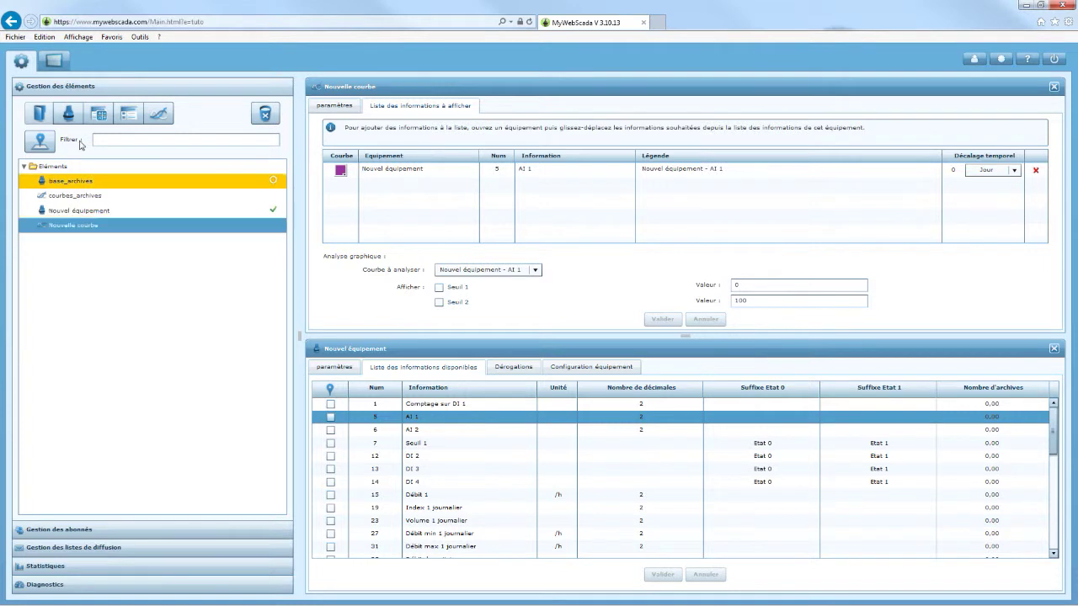
Switch to the Visualisation side and display the courbes_archives chart.
left_click(52, 63)
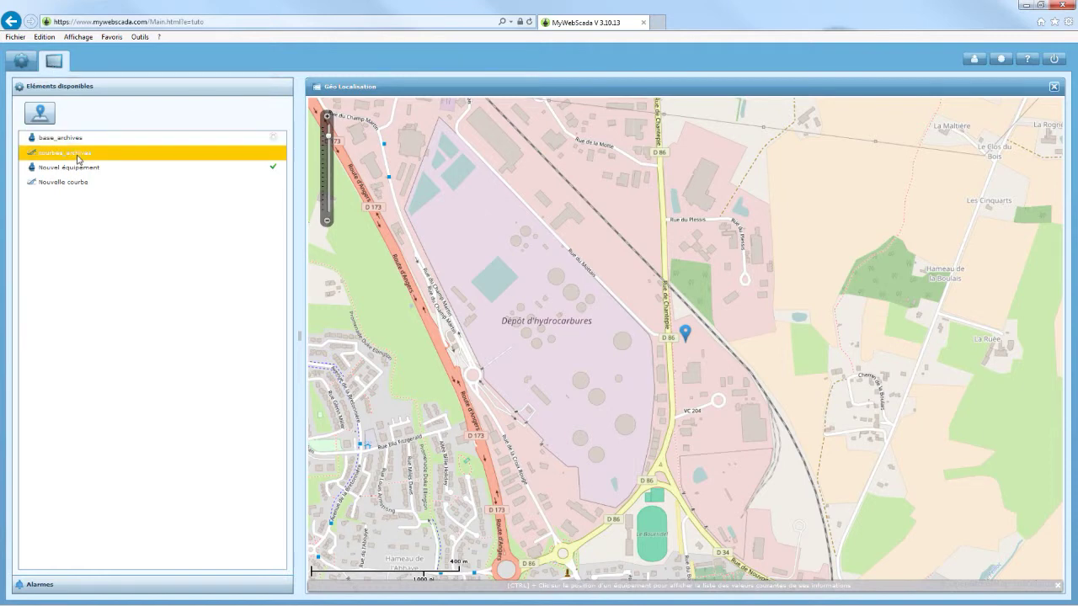
left_click(78, 156)
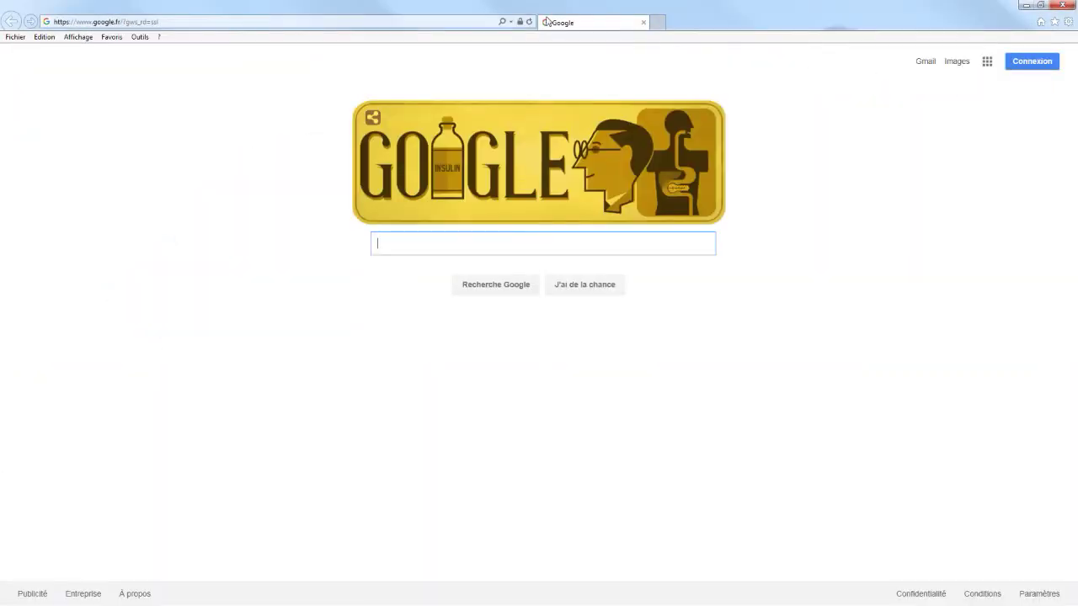
Reload mywebscada.com/?e=tuto from history and log in with the saved login and password.
left_click(511, 22)
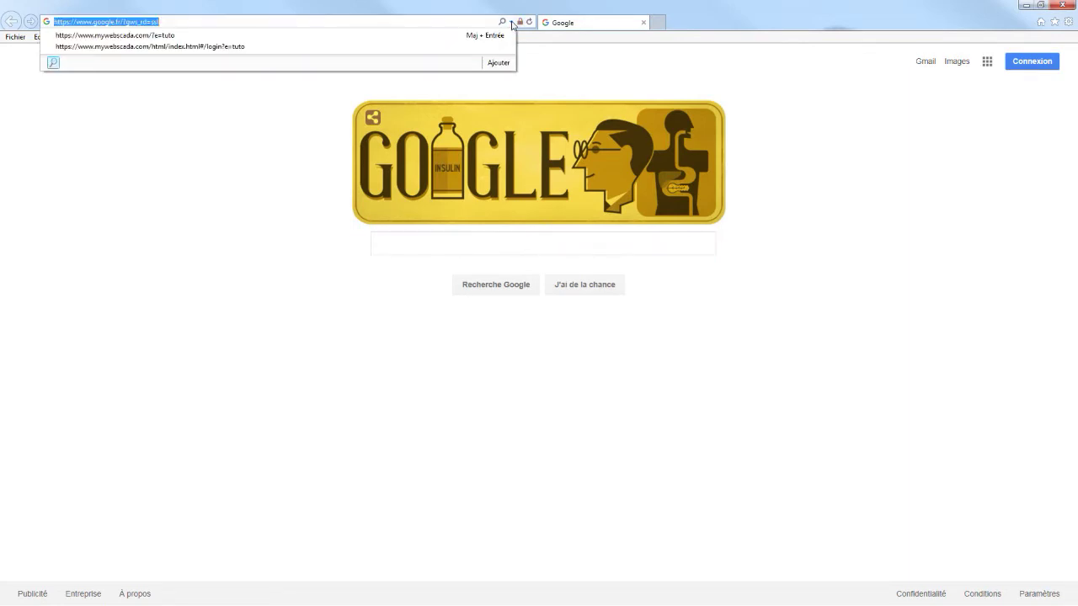
left_click(166, 41)
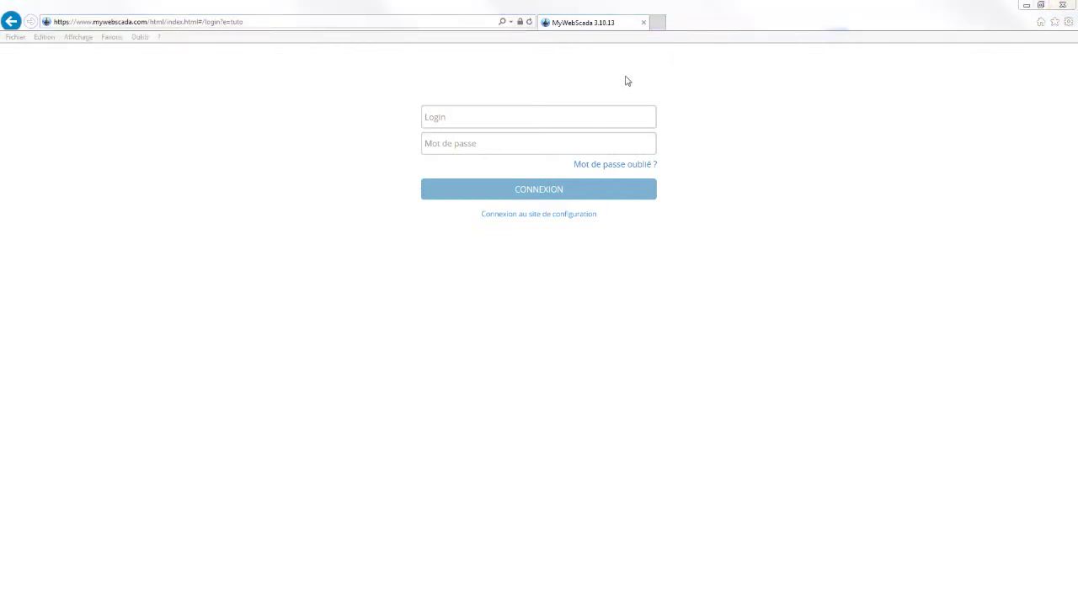
left_click(531, 111)
key("ctrl+v")
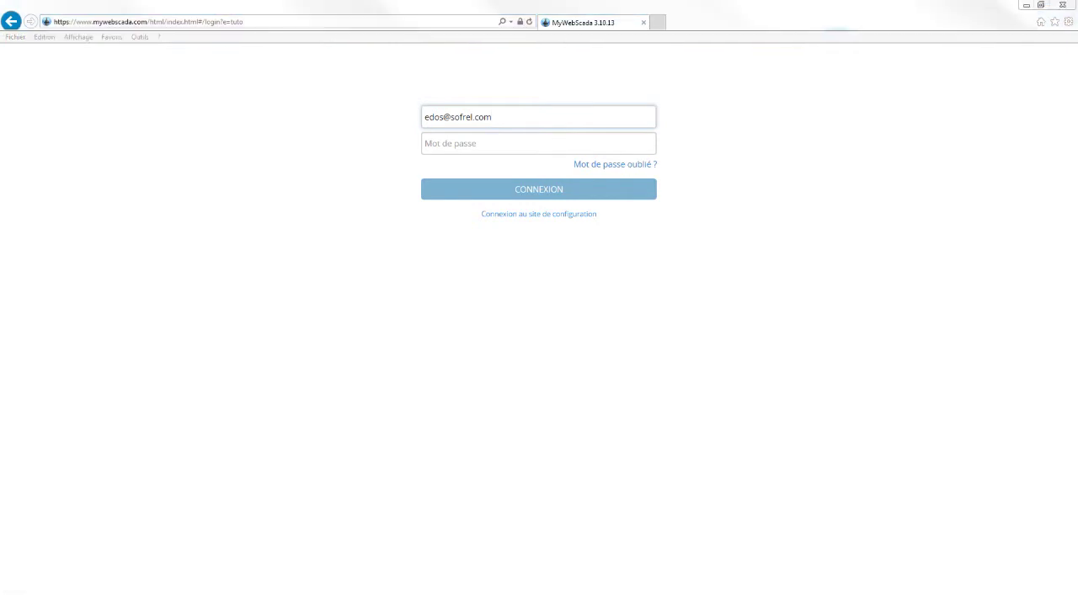
left_click(498, 142)
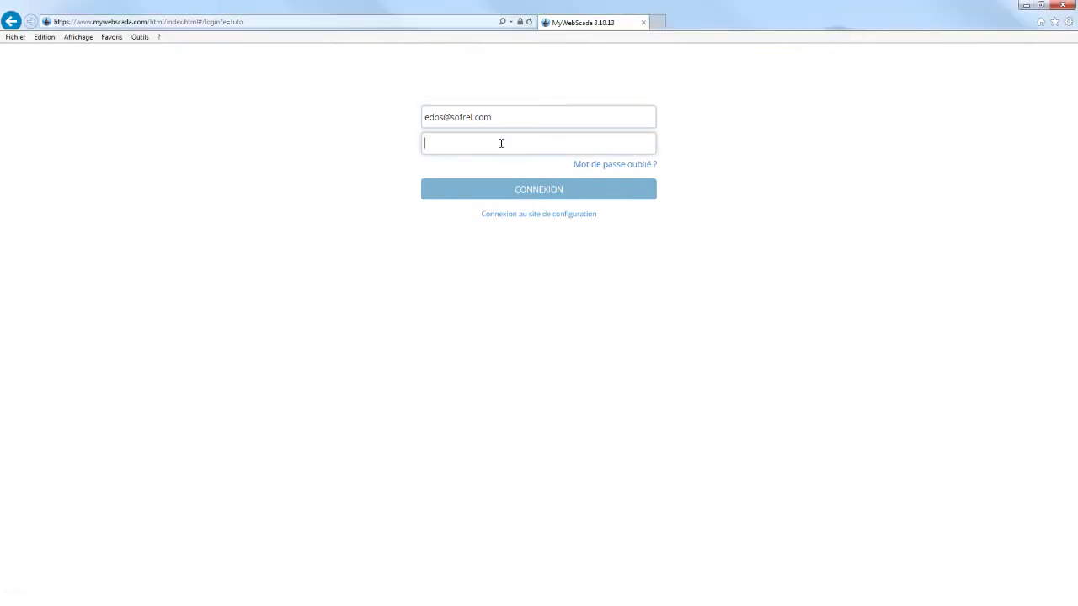
key("ctrl+v")
left_click(543, 189)
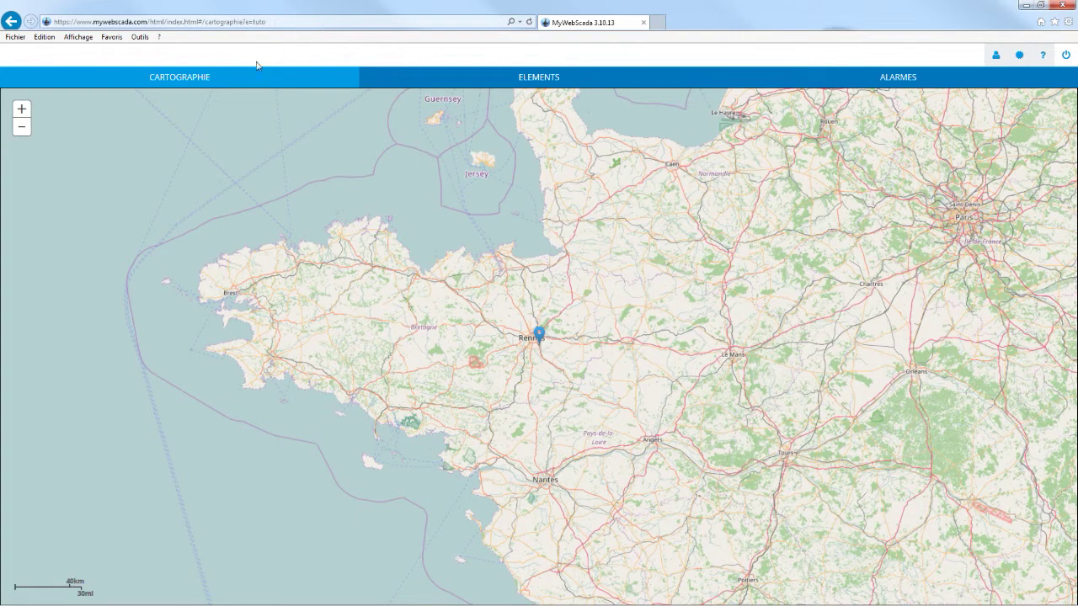
Open courbes_archives from the ELEMENTS list and zoom into the 09:57–10:15 AI 1 data.
left_click(528, 80)
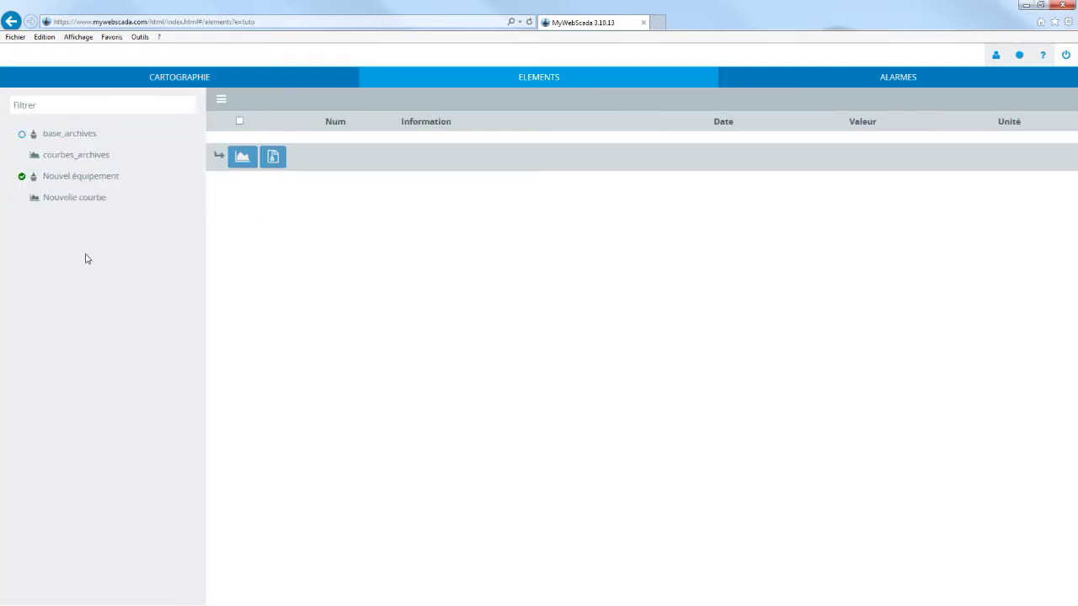
left_click(74, 160)
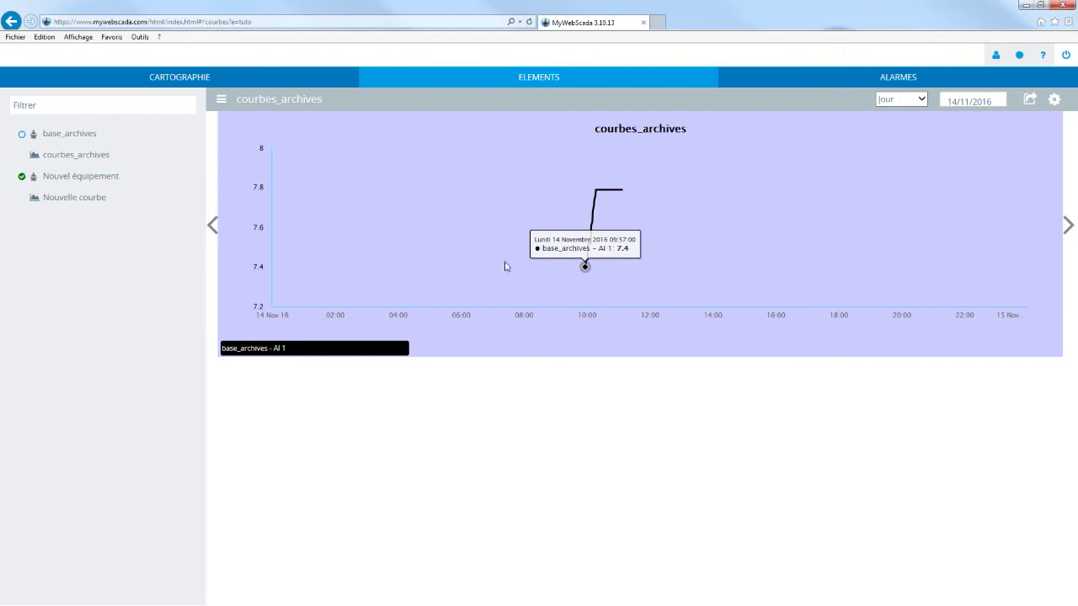
left_click_drag(577, 202, 596, 277)
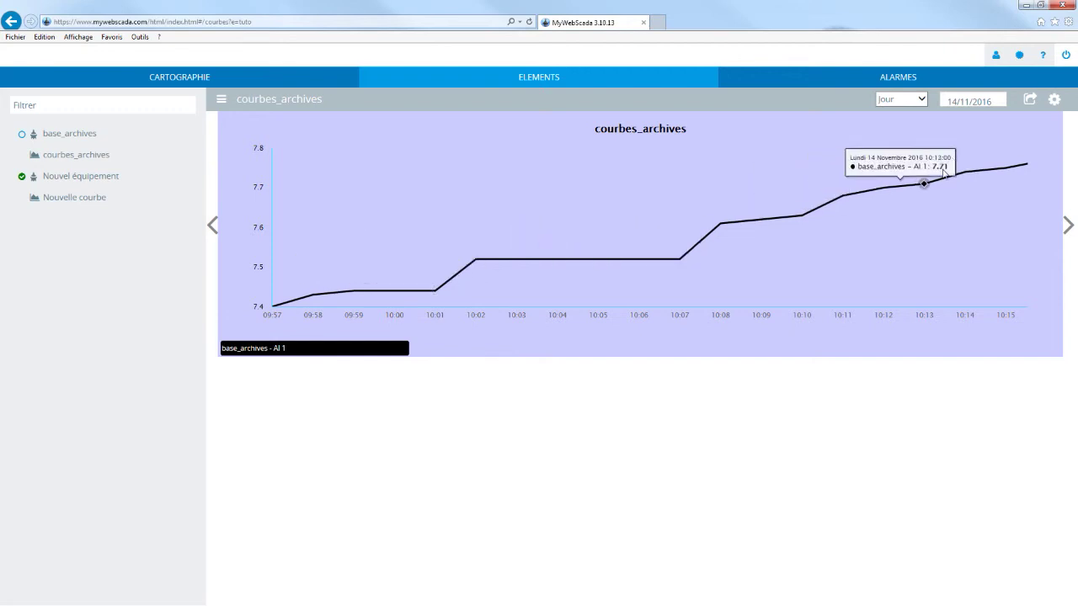
Export the chart data to Excel as courbes_archives_Datas and autofit column A for full dates.
left_click(1026, 111)
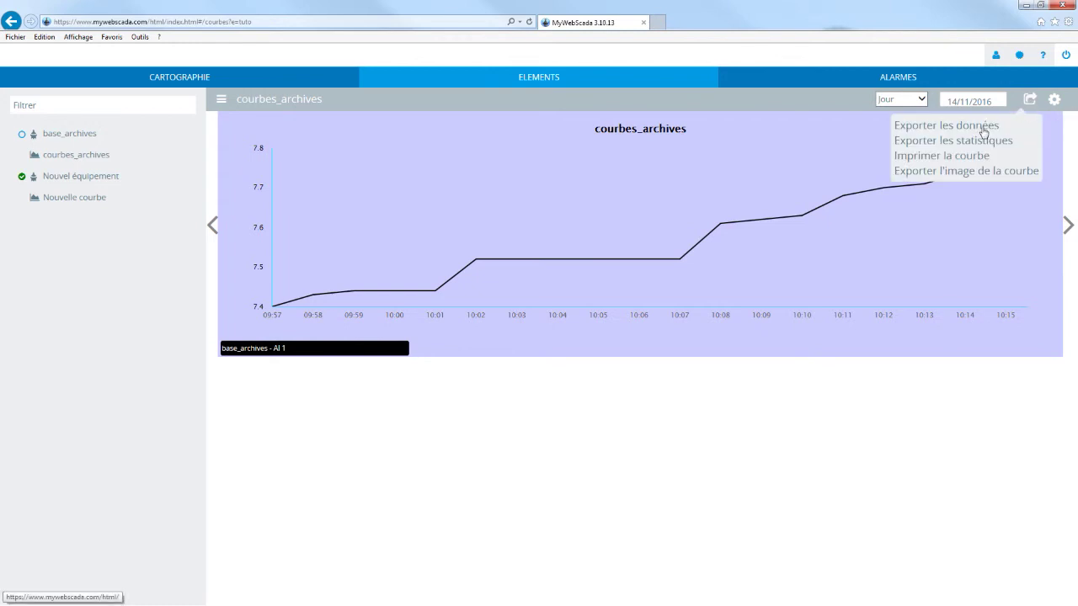
left_click(917, 126)
left_click(485, 291)
left_click(588, 363)
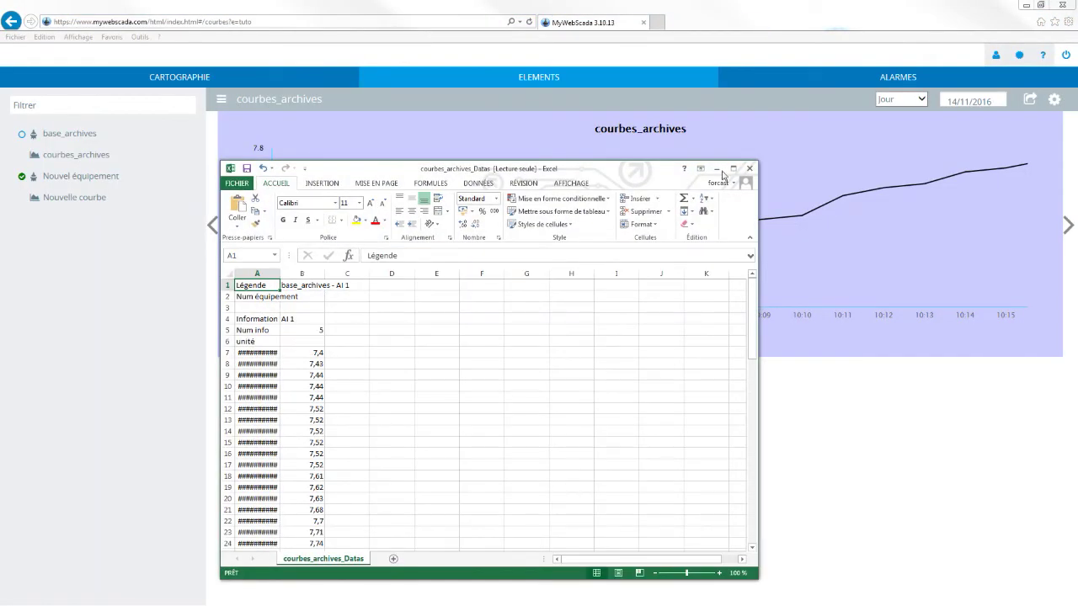
left_click(732, 169)
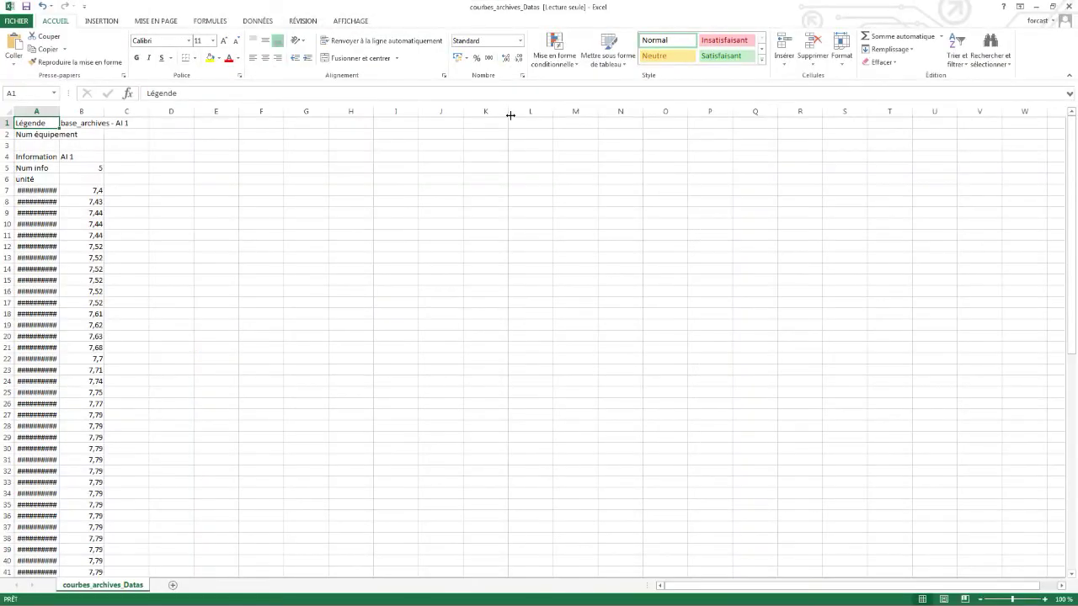
double_click(58, 110)
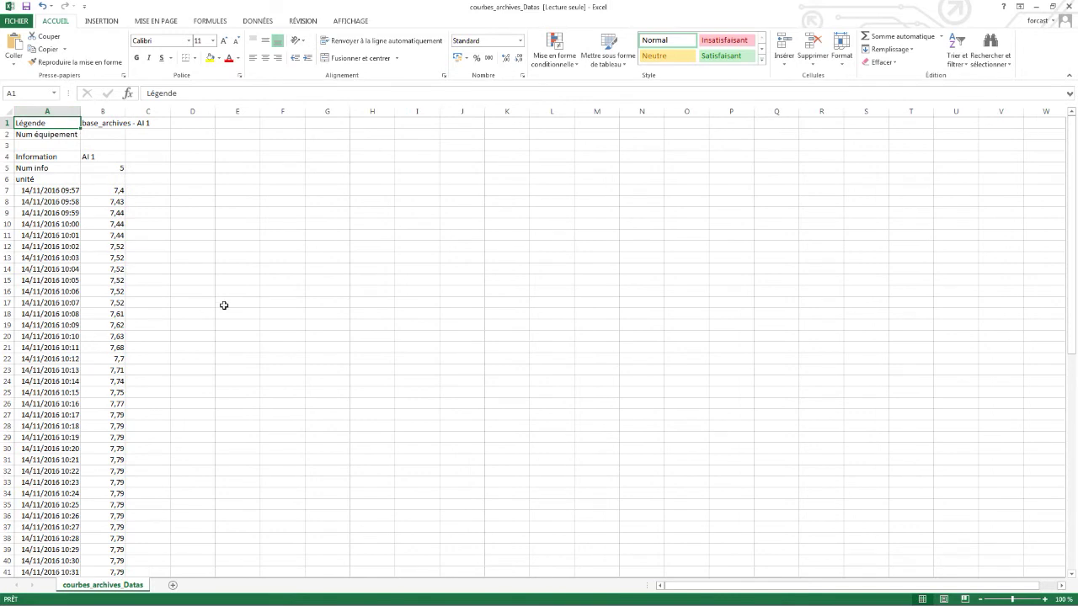
Minimize Excel and the browser, then advance the presentation to the 'Merci' slide.
left_click(1037, 7)
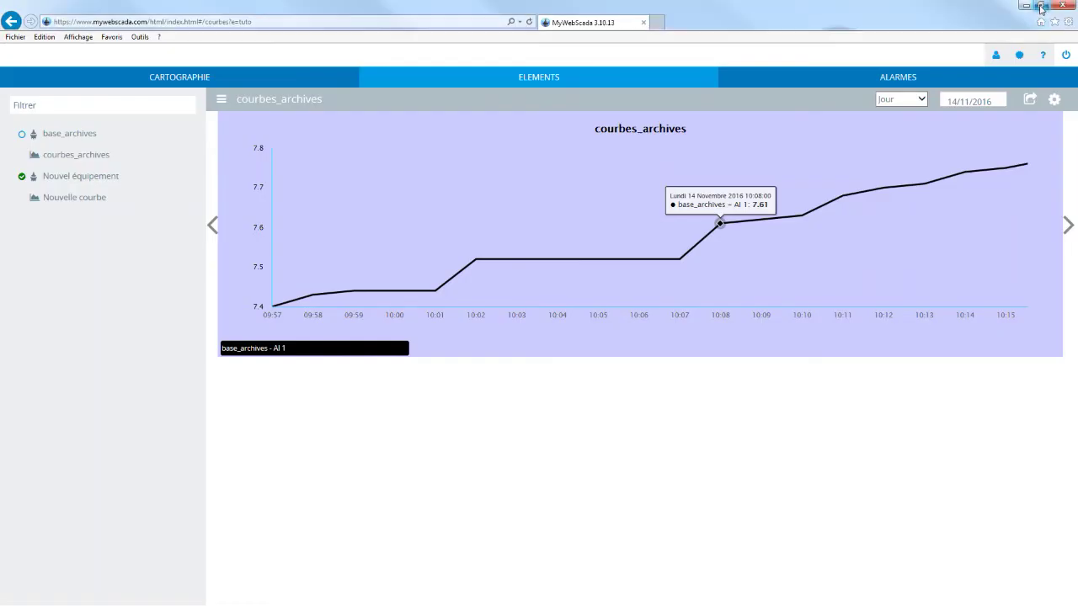
left_click(1026, 6)
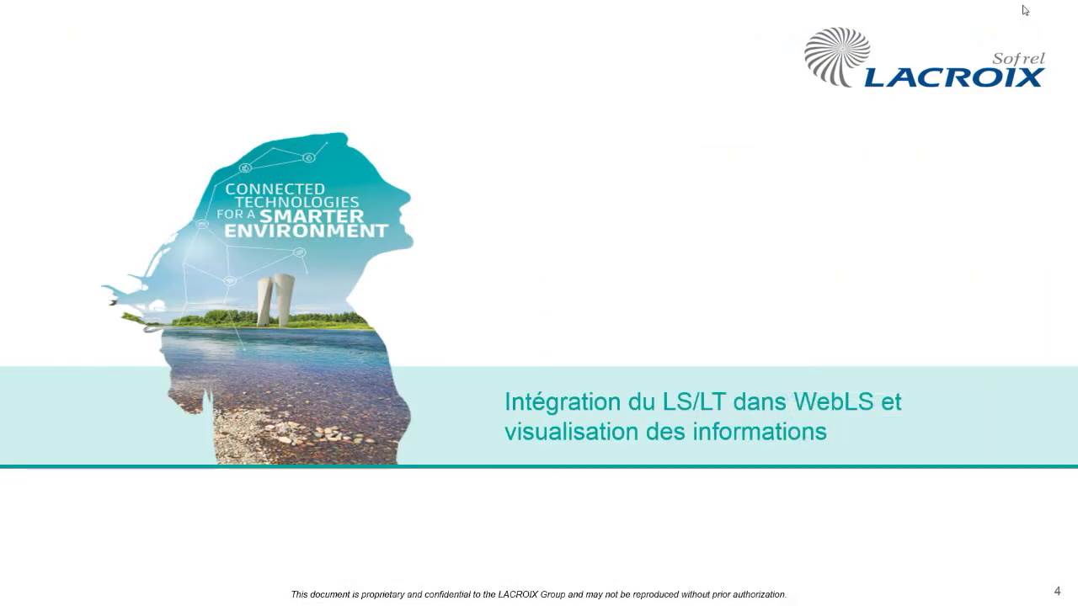
left_click(824, 184)
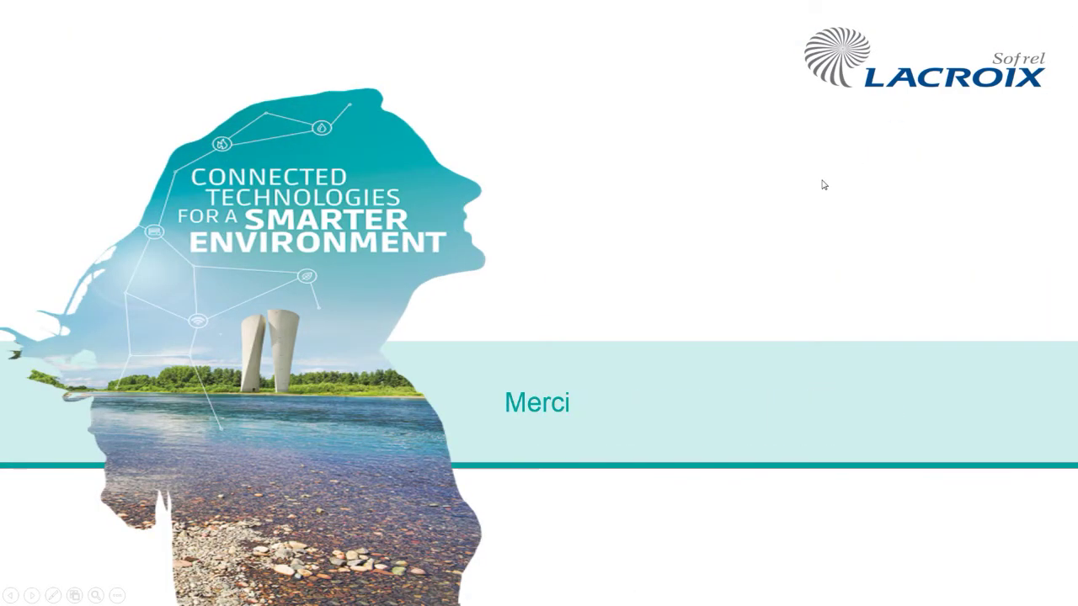